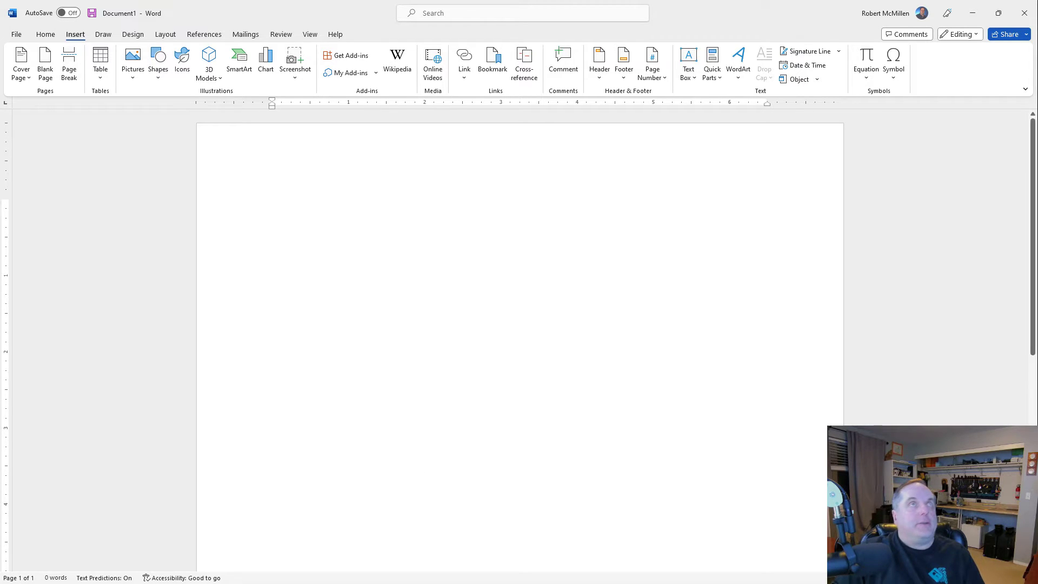
- Search Word for "add ins" to bring up Insert an Add-in
{"action": "left_click", "coordinate": [478, 15]}
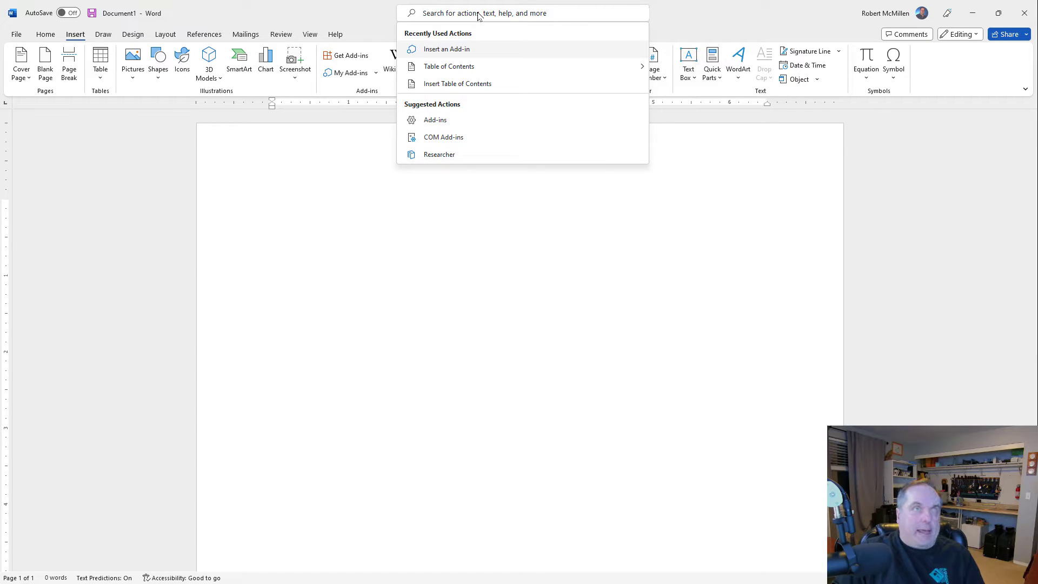
{"action": "type", "text": "add ins"}
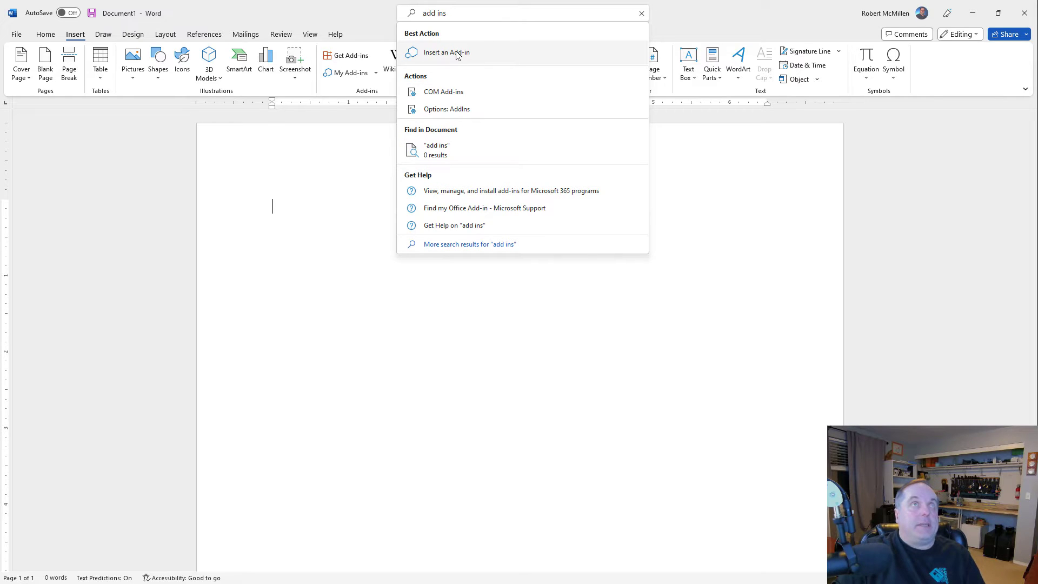
- Search the Office Add-ins store for "ghostwriter" and add the Ghostwriter add-in
{"action": "left_click", "coordinate": [458, 52]}
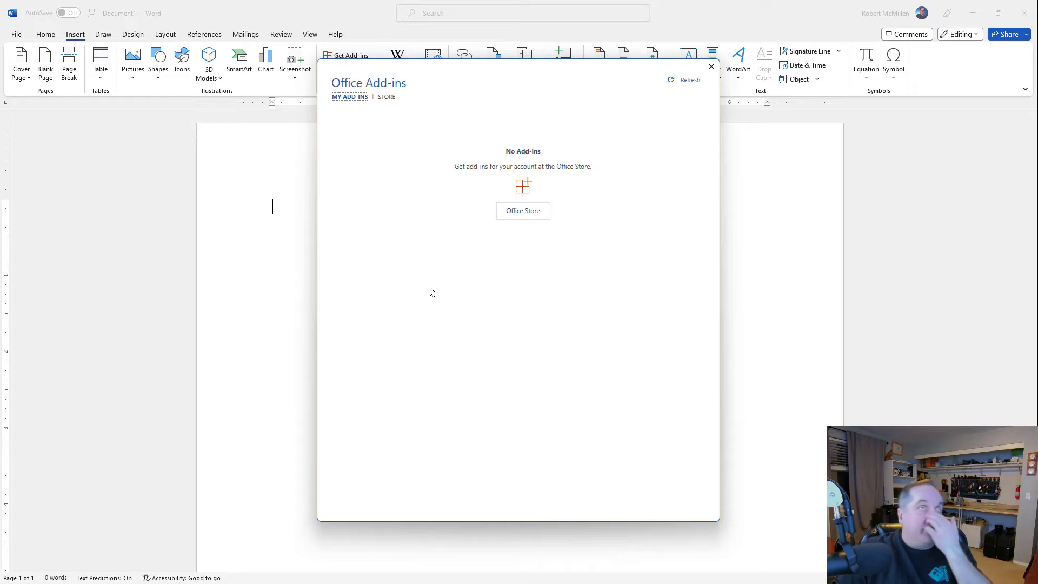
{"action": "left_click", "coordinate": [385, 97]}
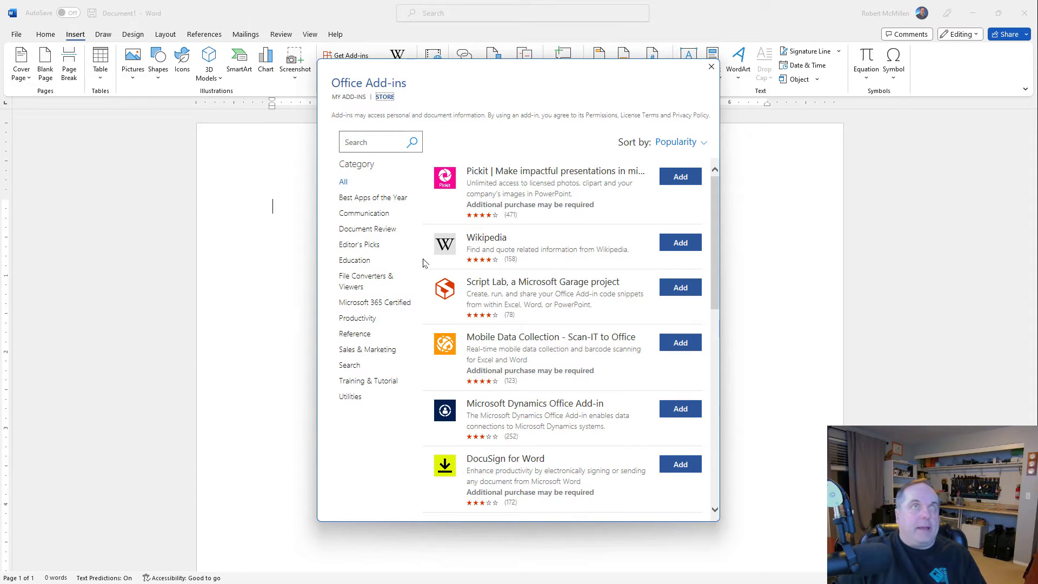
{"action": "left_click", "coordinate": [380, 141]}
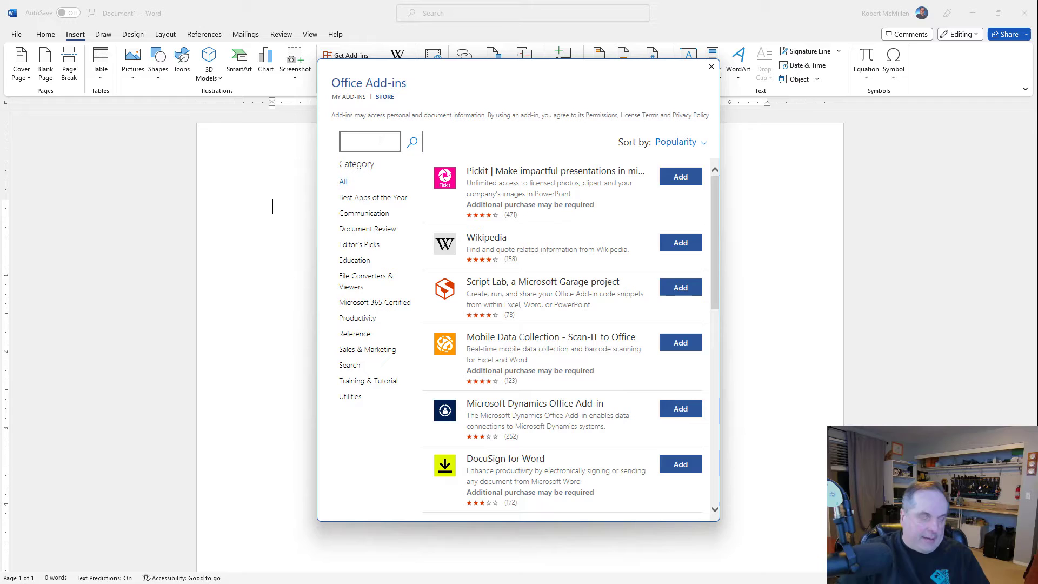
{"action": "type", "text": "ghost"}
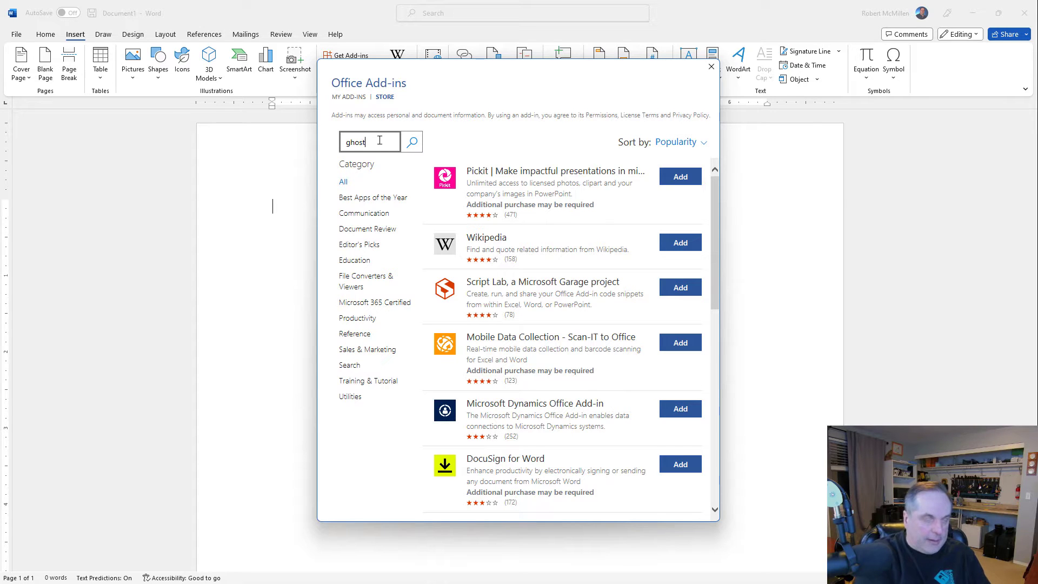
{"action": "type", "text": "writer"}
{"action": "key", "text": "Return"}
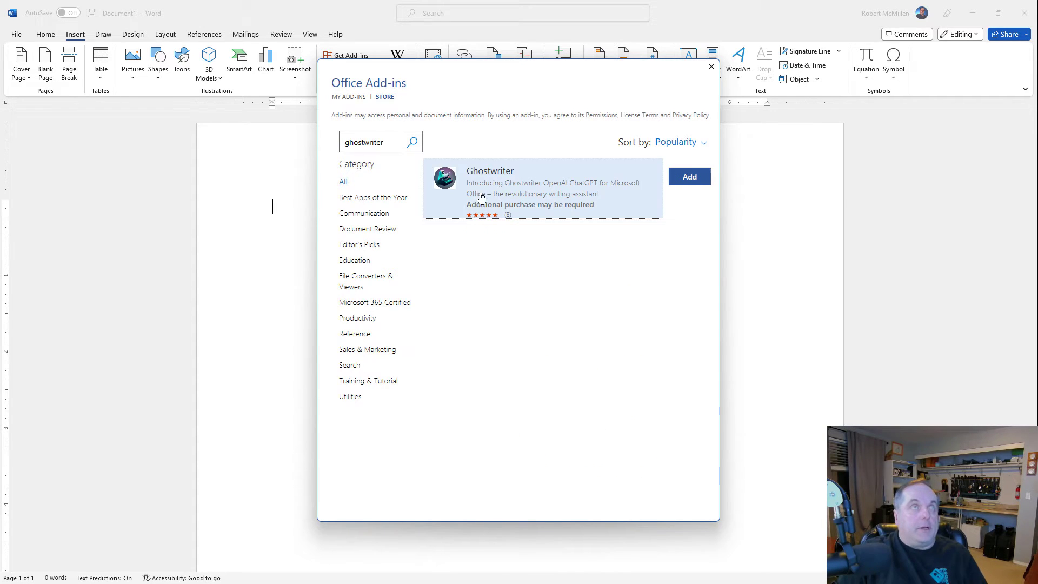
{"action": "left_click", "coordinate": [690, 176]}
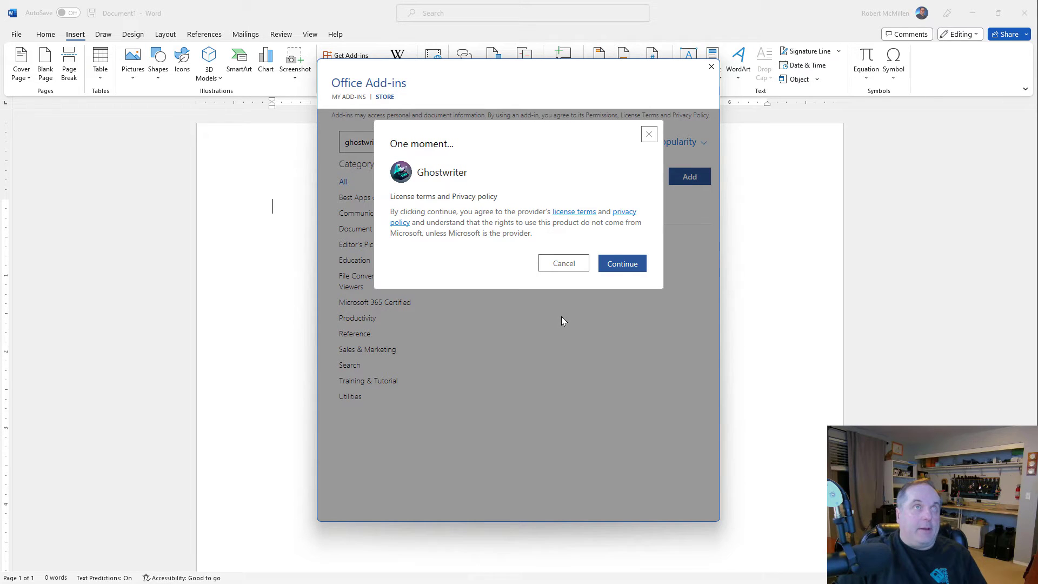
- Accept Ghostwriter's licence, start its free trial, and paste in the Will-and-anvil story prompt
{"action": "left_click", "coordinate": [623, 264]}
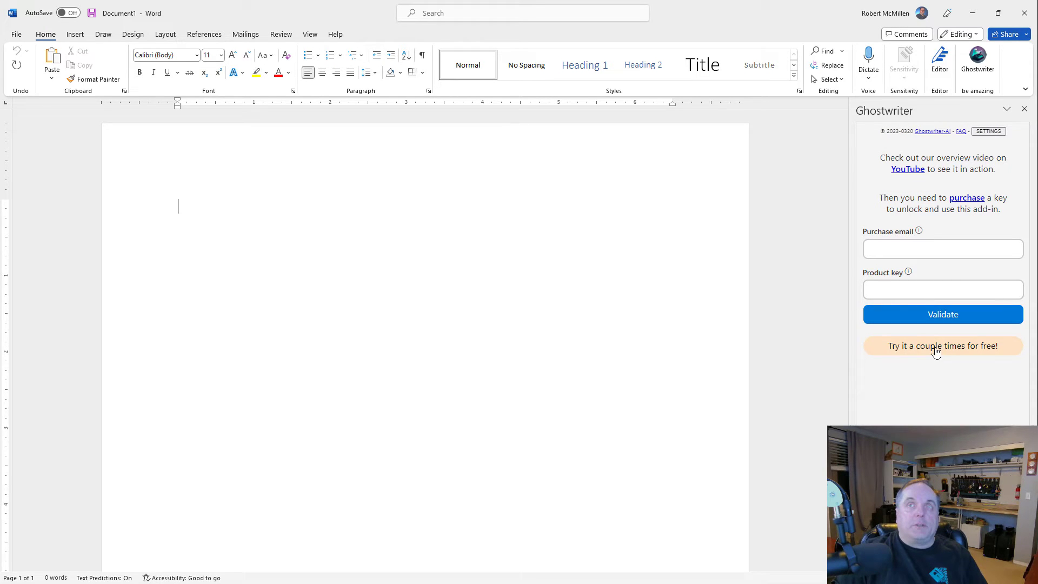
{"action": "left_click", "coordinate": [918, 351]}
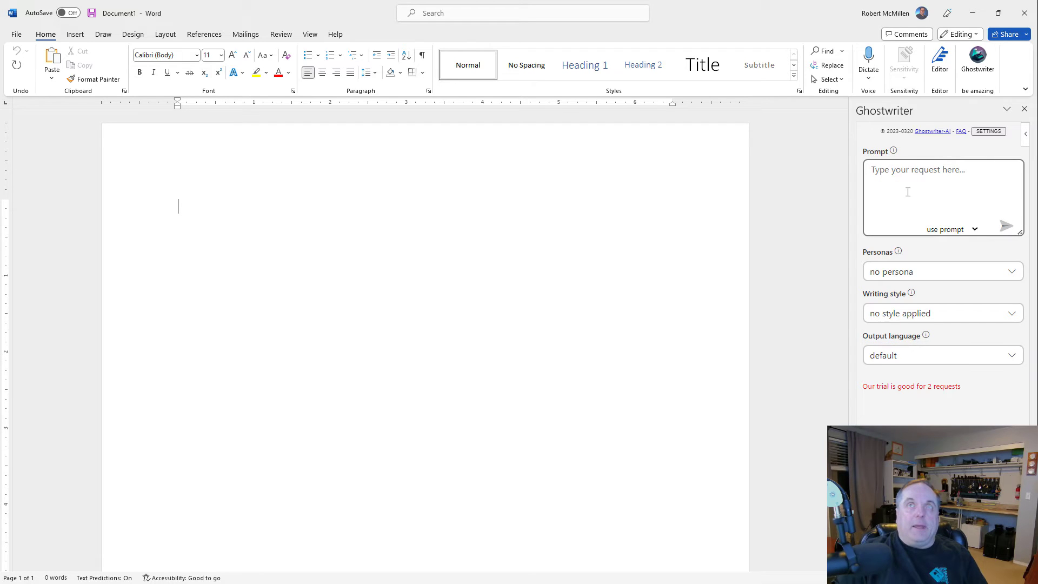
{"action": "left_click", "coordinate": [909, 178]}
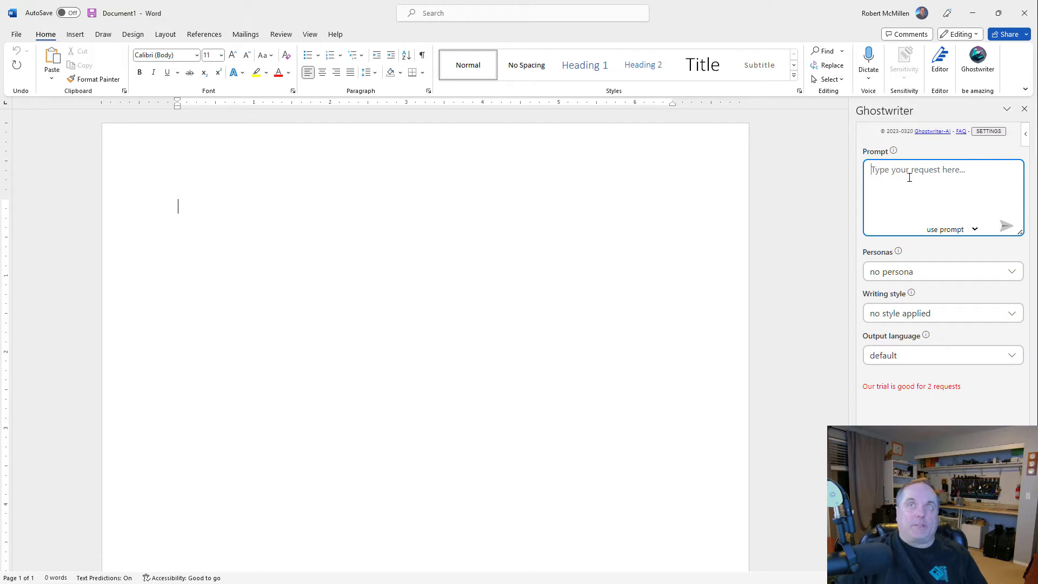
{"action": "type", "text": "Write a story about a guy named Will who stubs his toe on an anvil."}
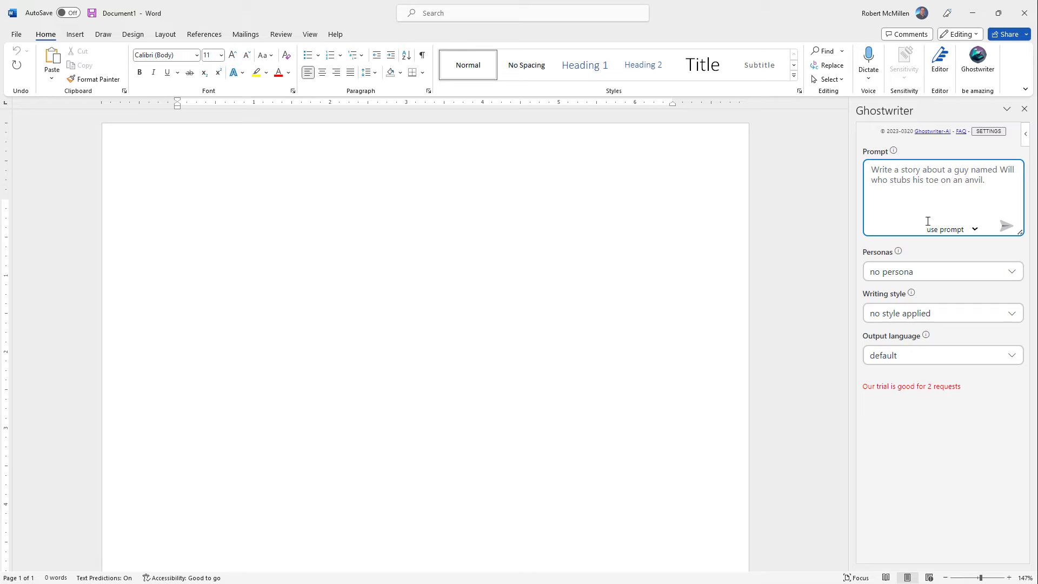
- Set the Ghostwriter persona to Act as a Storyteller
{"action": "left_click", "coordinate": [940, 275]}
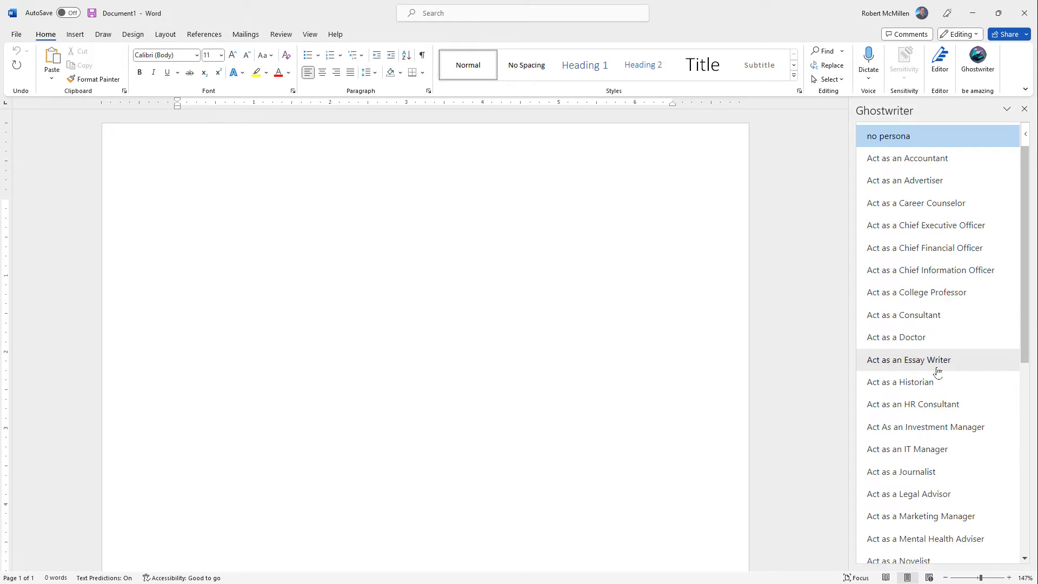
{"action": "scroll", "coordinate": [937, 372], "scroll_direction": "down", "scroll_amount": 1}
{"action": "scroll", "coordinate": [937, 372], "scroll_direction": "down", "scroll_amount": 1}
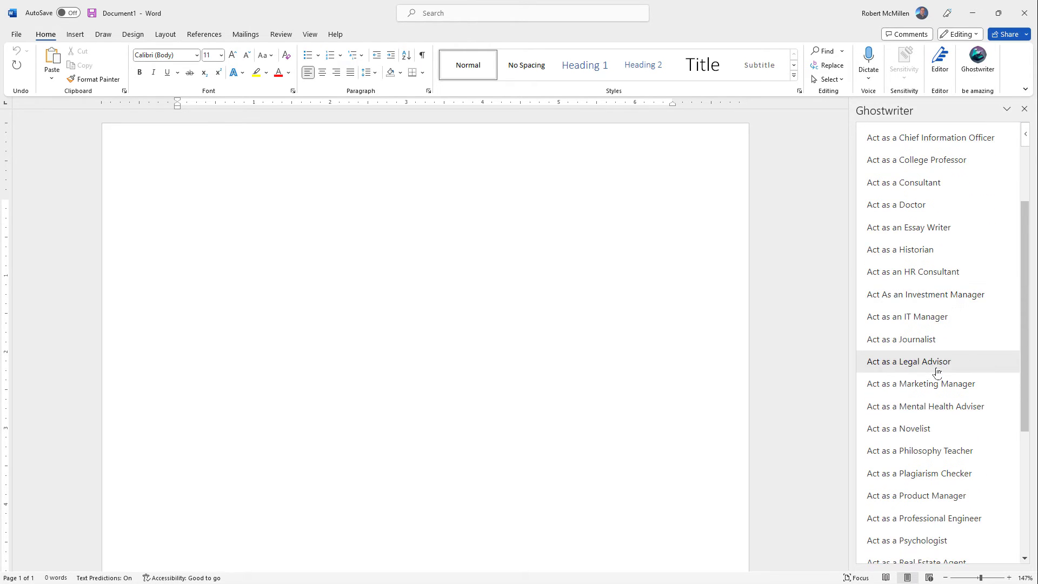
{"action": "scroll", "coordinate": [937, 372], "scroll_direction": "down", "scroll_amount": 3}
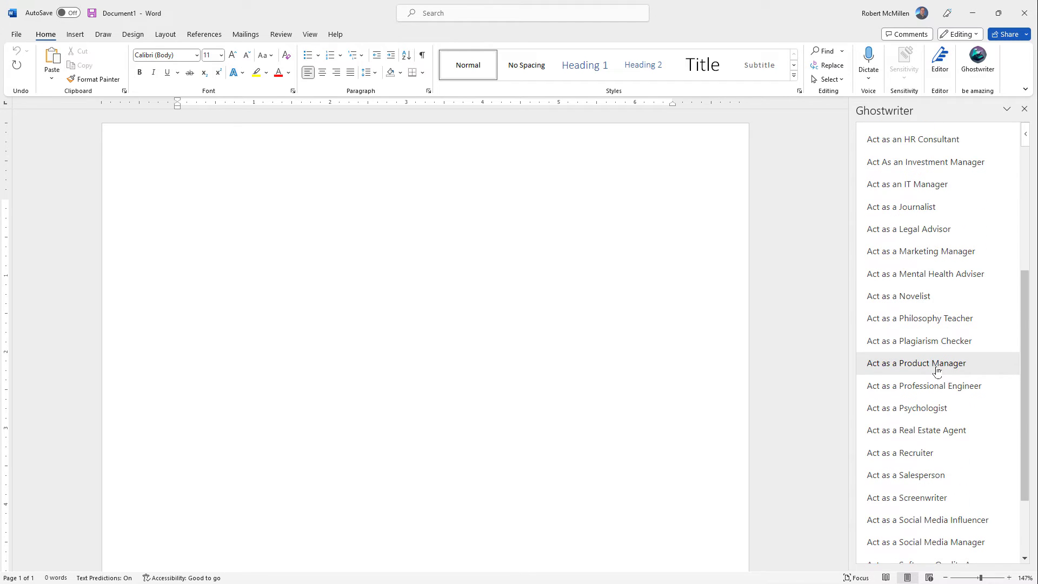
{"action": "scroll", "coordinate": [937, 372], "scroll_direction": "down", "scroll_amount": 1}
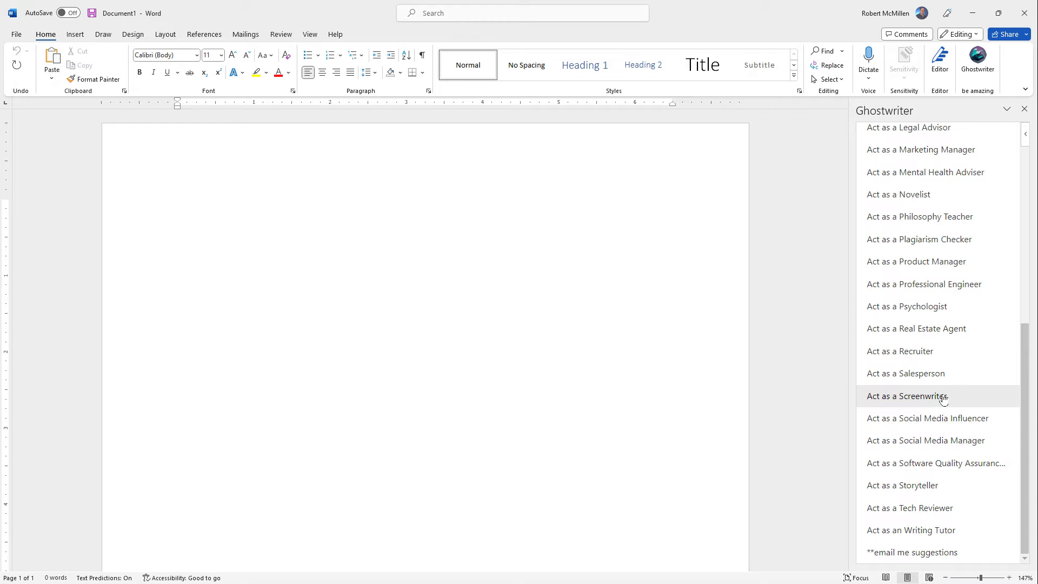
{"action": "left_click", "coordinate": [943, 398]}
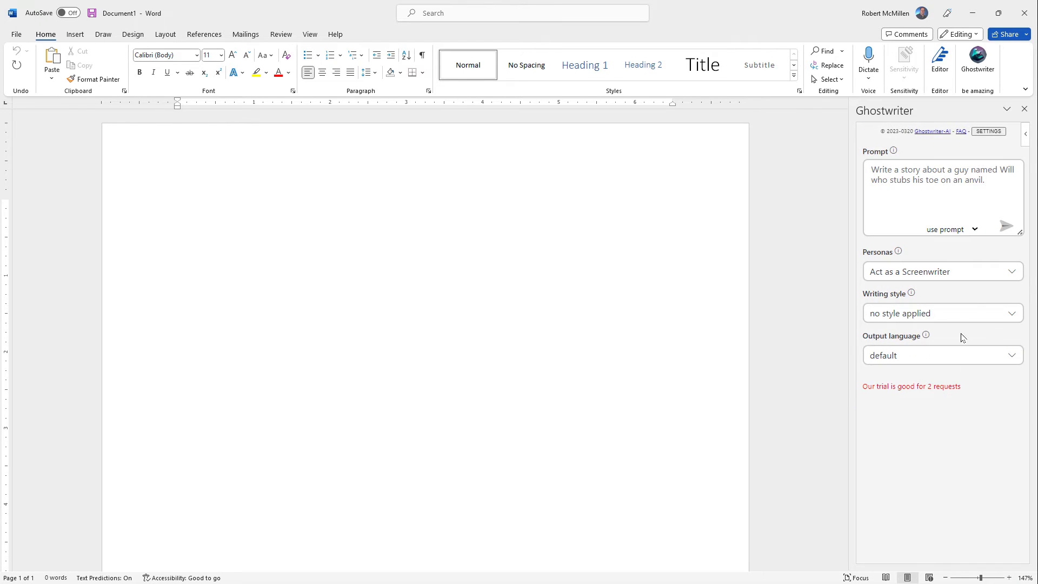
{"action": "left_click", "coordinate": [976, 272]}
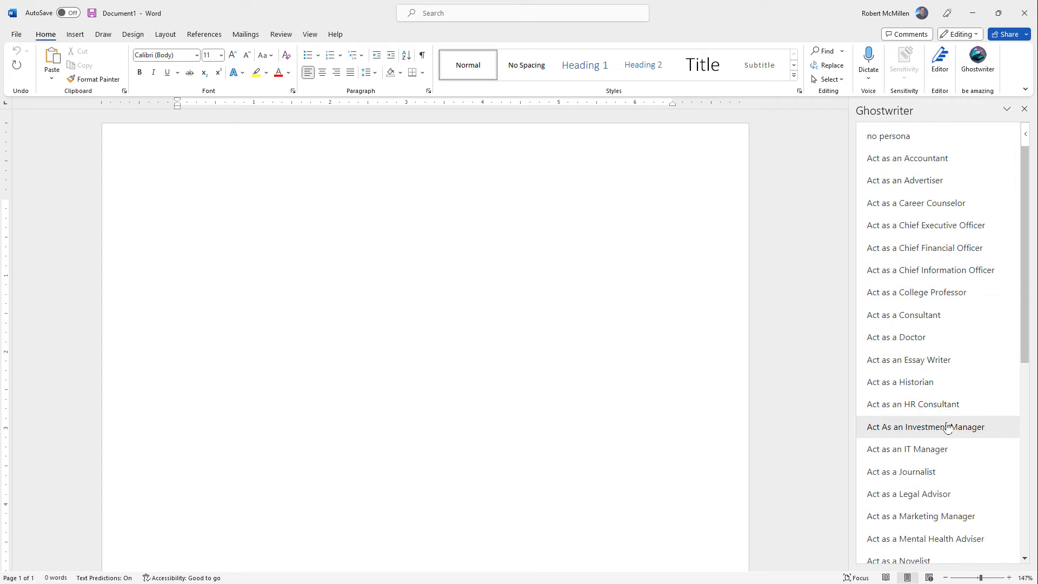
{"action": "scroll", "coordinate": [947, 427], "scroll_direction": "down", "scroll_amount": 2}
{"action": "scroll", "coordinate": [947, 427], "scroll_direction": "down", "scroll_amount": 3}
{"action": "scroll", "coordinate": [947, 427], "scroll_direction": "down", "scroll_amount": 1}
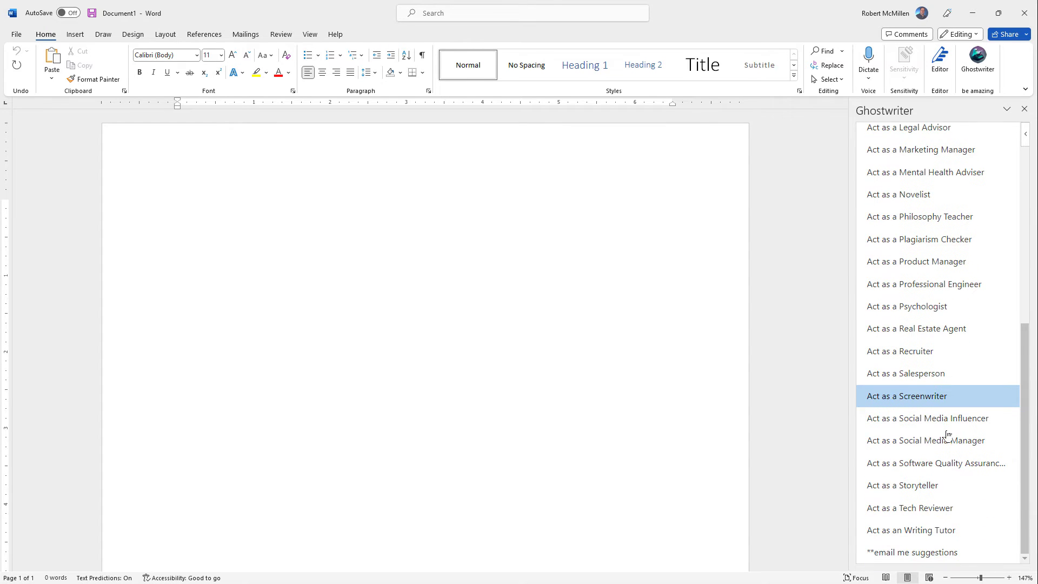
{"action": "left_click", "coordinate": [927, 484]}
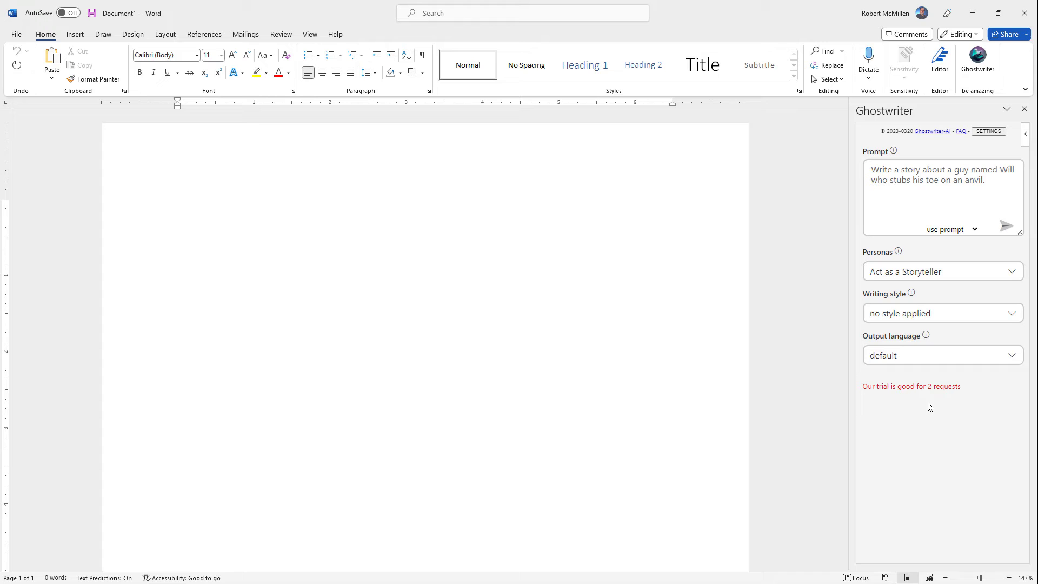
- Set the writing style to Creative and the output language to English US
{"action": "left_click", "coordinate": [944, 313]}
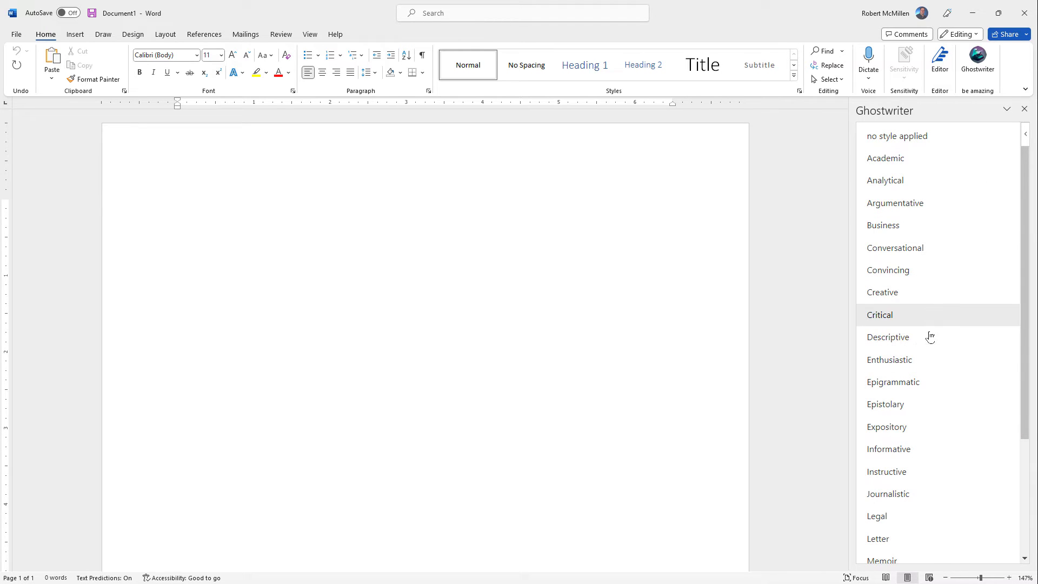
{"action": "left_click", "coordinate": [904, 291]}
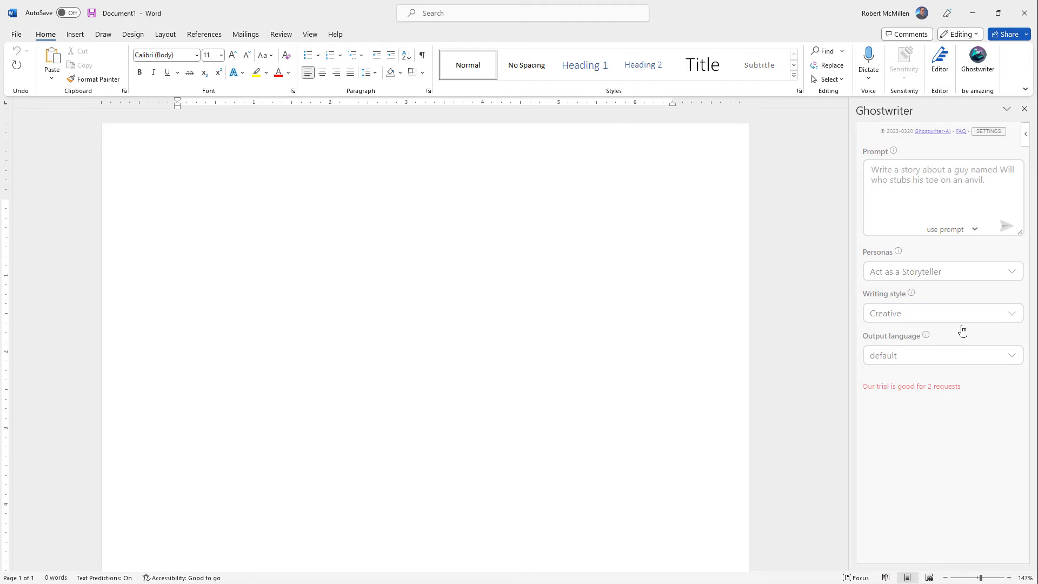
{"action": "left_click", "coordinate": [979, 358]}
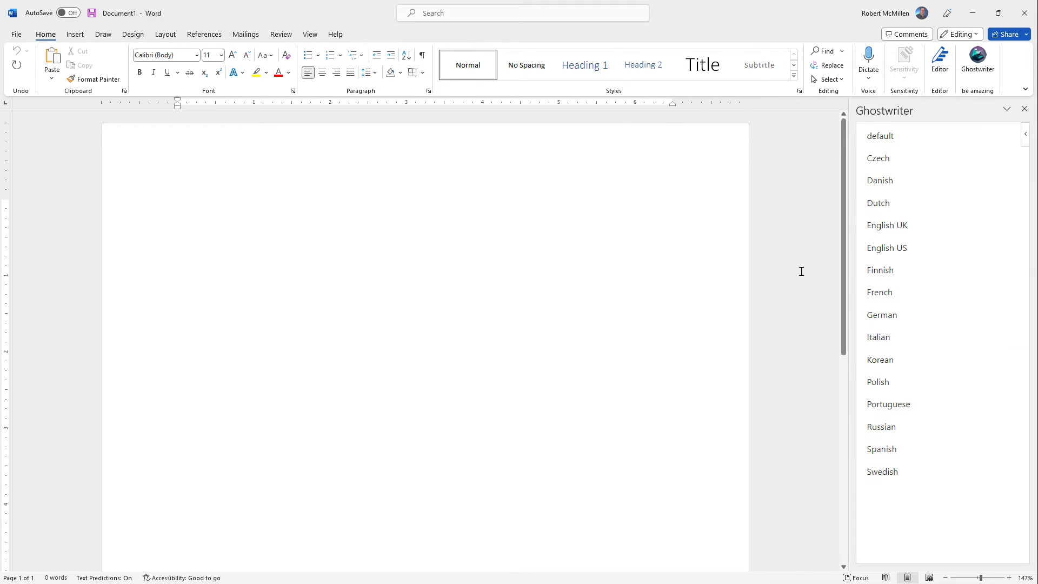
{"action": "left_click", "coordinate": [880, 246]}
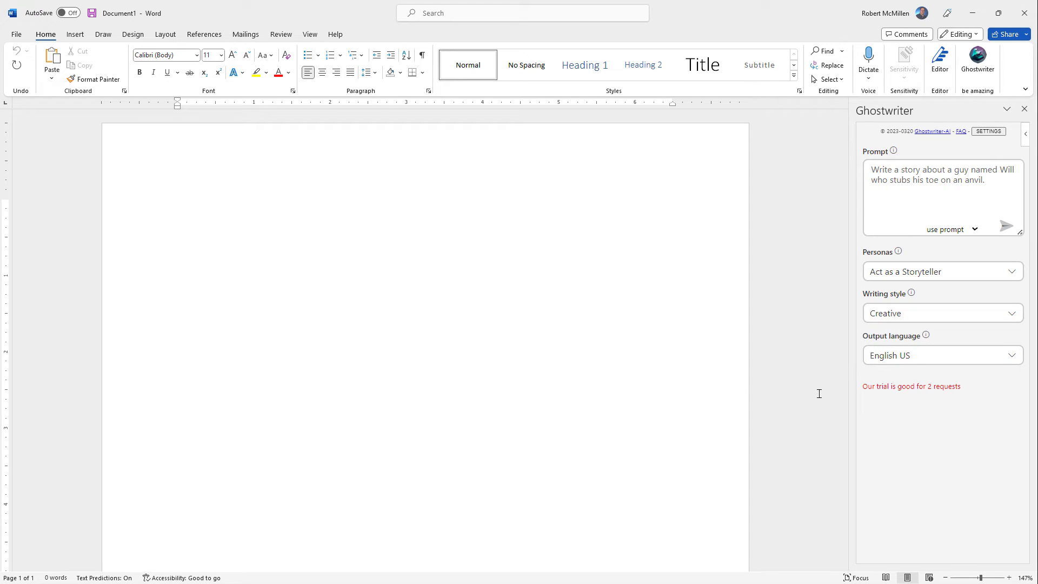
- Generate the 359-word Will-and-anvil story and scroll through it to read it
{"action": "left_click", "coordinate": [1004, 230]}
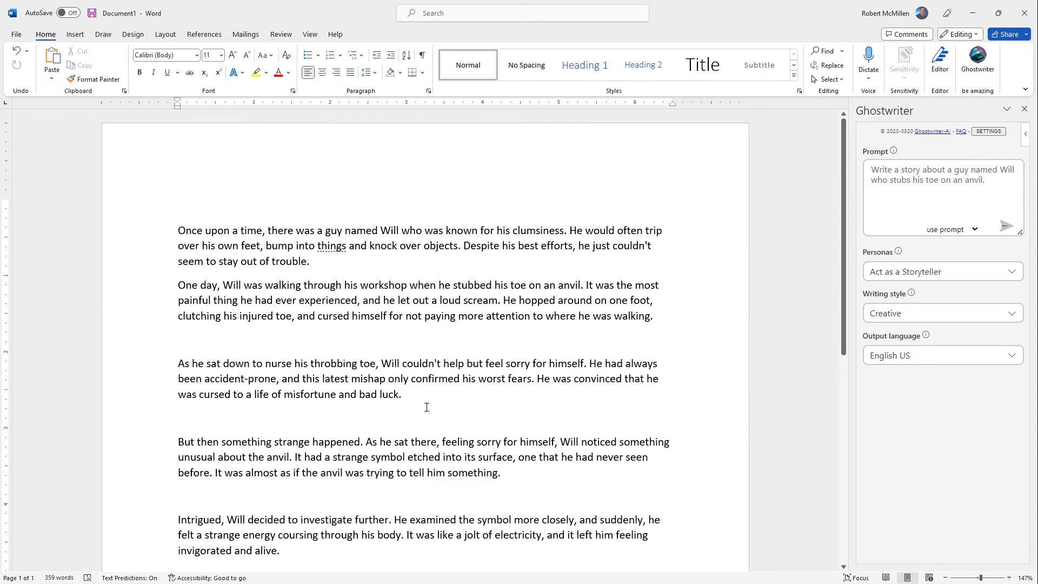
{"action": "scroll", "coordinate": [428, 419], "scroll_direction": "down", "scroll_amount": 1}
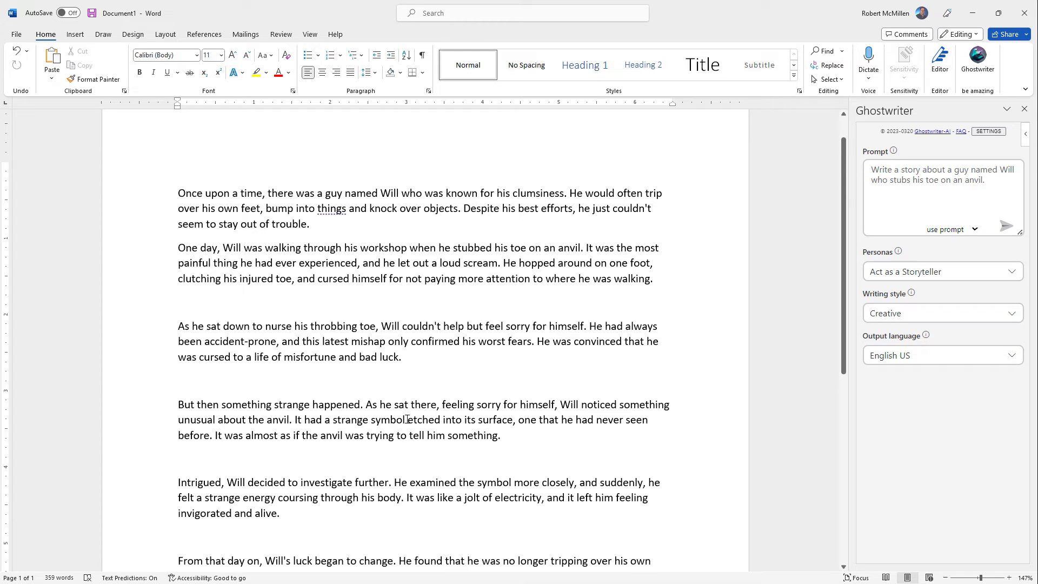
{"action": "scroll", "coordinate": [366, 356], "scroll_direction": "down", "scroll_amount": 1}
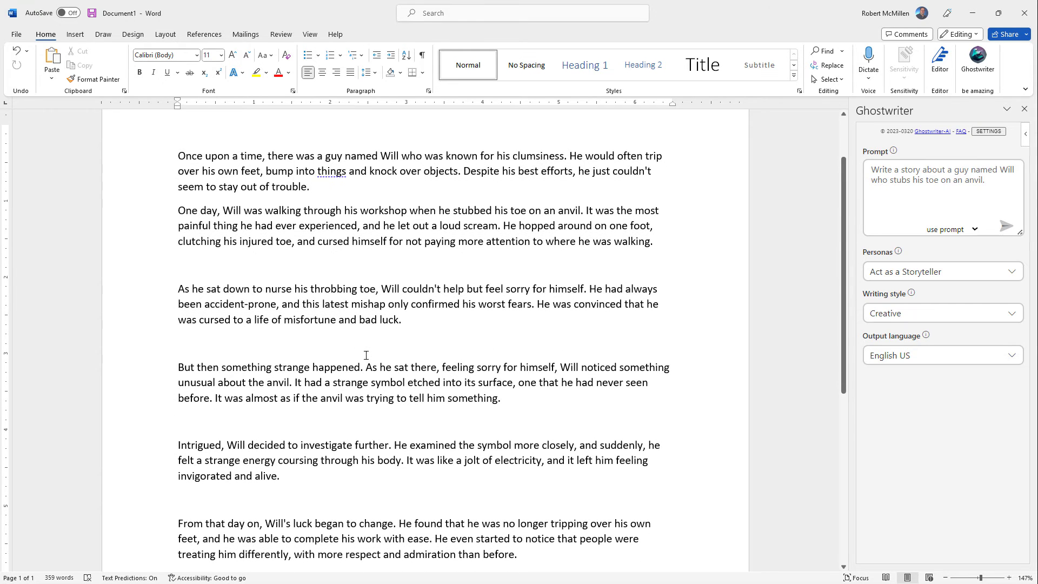
{"action": "scroll", "coordinate": [365, 355], "scroll_direction": "down", "scroll_amount": 1}
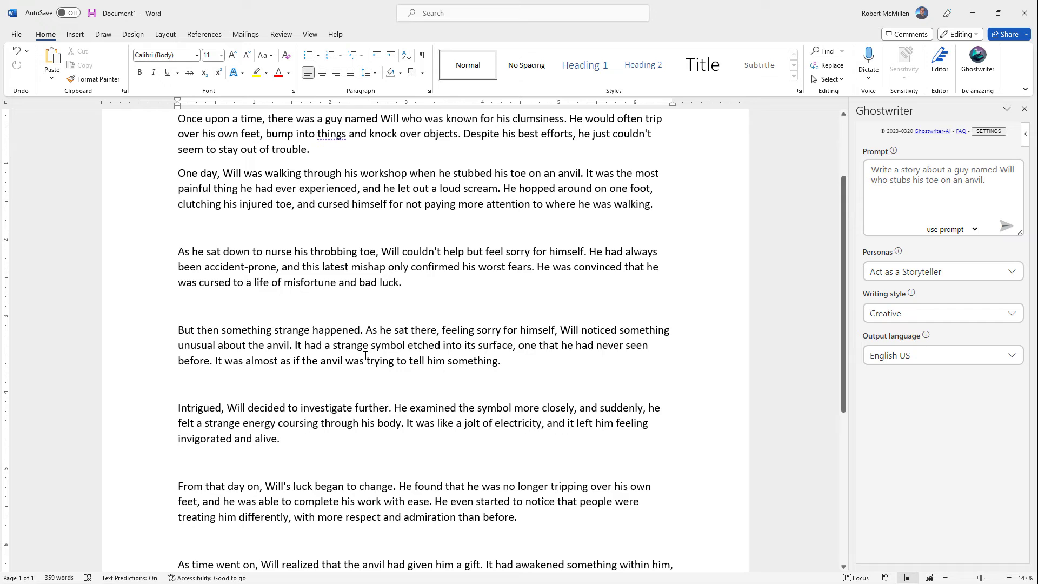
{"action": "scroll", "coordinate": [366, 355], "scroll_direction": "down", "scroll_amount": 4}
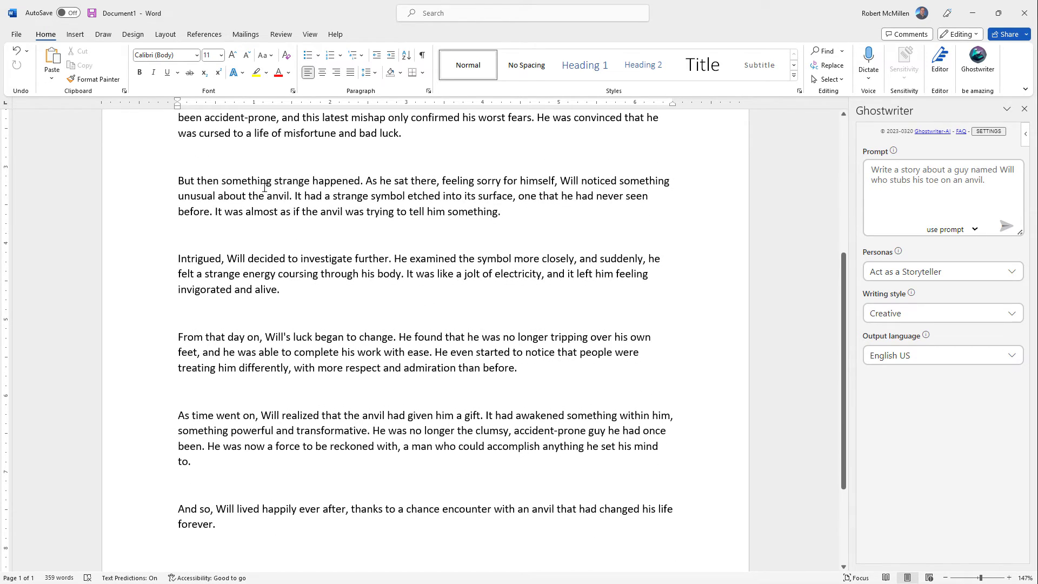
{"action": "scroll", "coordinate": [427, 378], "scroll_direction": "down", "scroll_amount": 2}
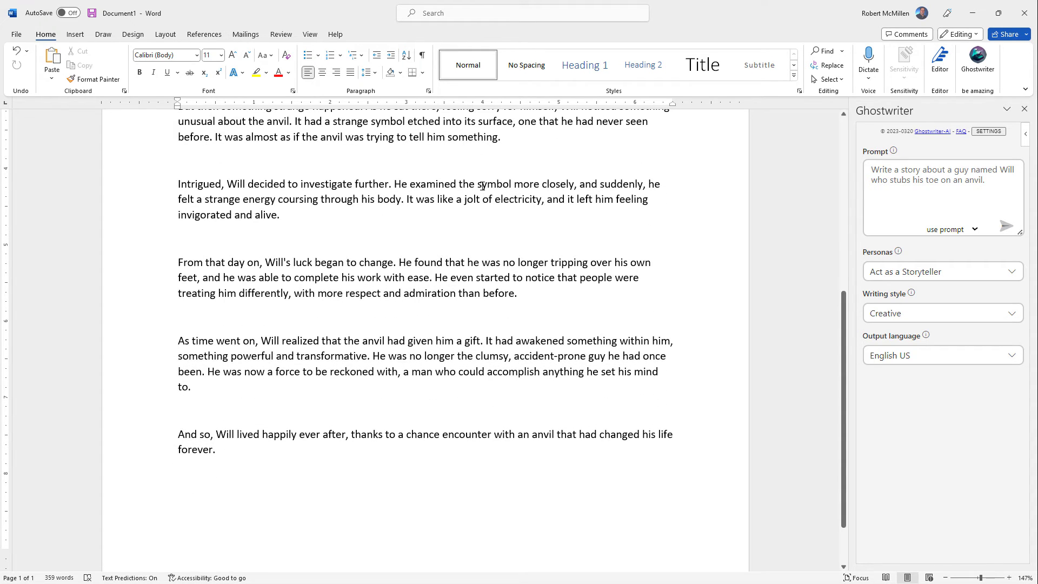
{"action": "scroll", "coordinate": [390, 361], "scroll_direction": "down", "scroll_amount": 1}
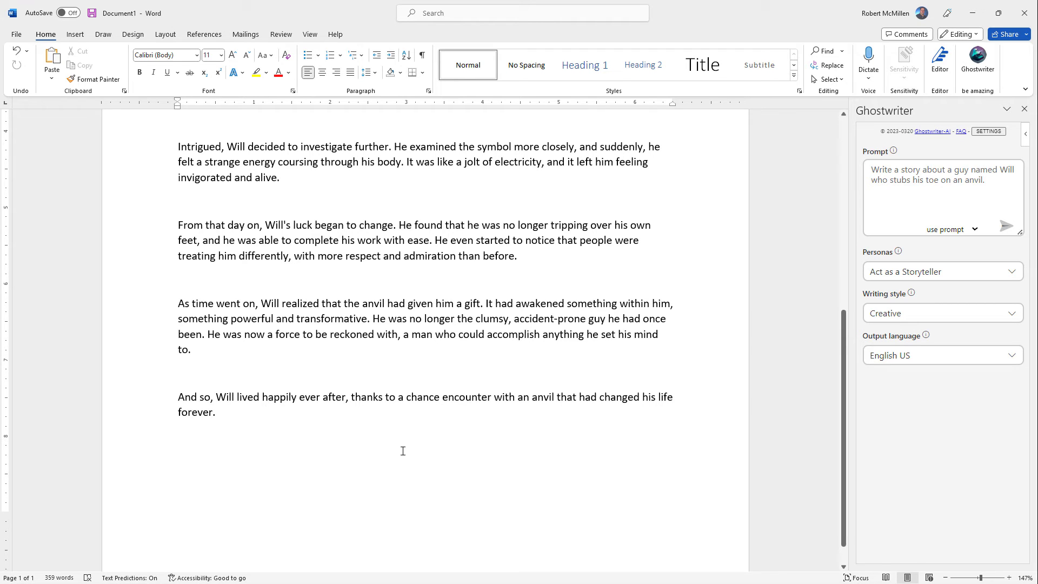
{"action": "scroll", "coordinate": [403, 451], "scroll_direction": "down", "scroll_amount": 1}
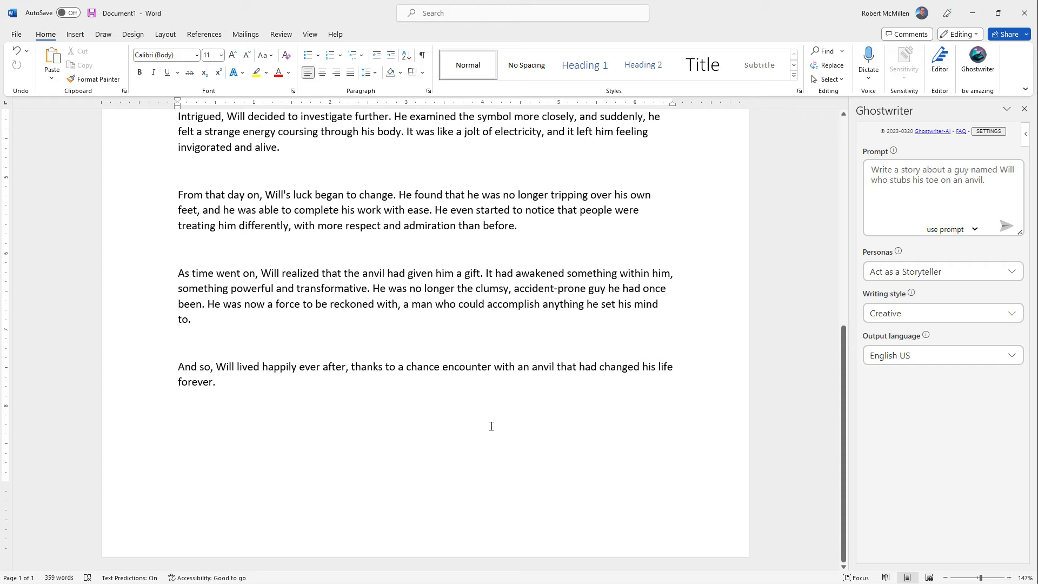
{"action": "scroll", "coordinate": [579, 402], "scroll_direction": "up", "scroll_amount": 12}
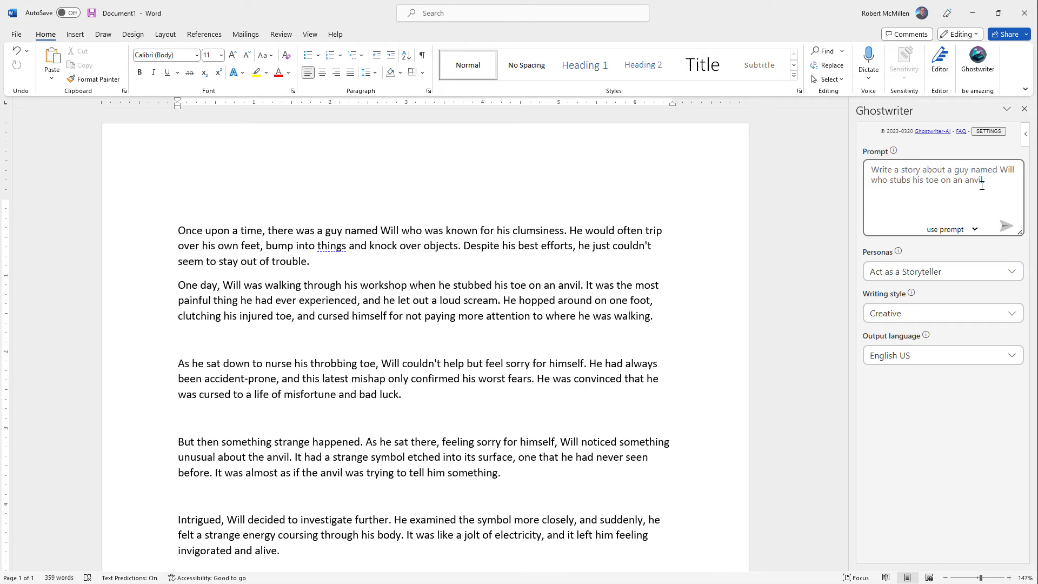
- In a new blank document, set Ghostwriter's persona to Chief Executive Officer
{"action": "key", "text": "ctrl+n"}
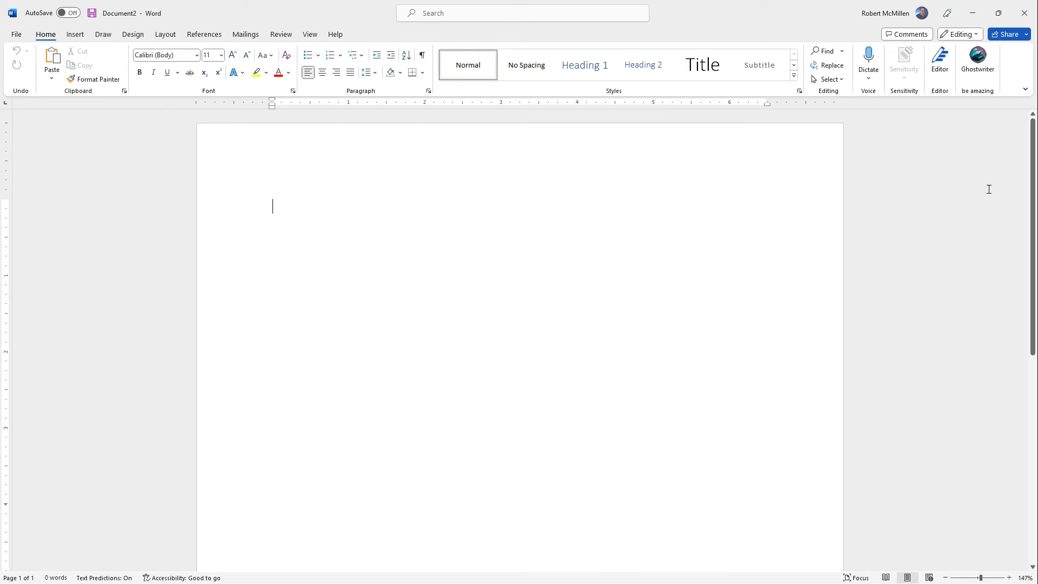
{"action": "left_click", "coordinate": [973, 64]}
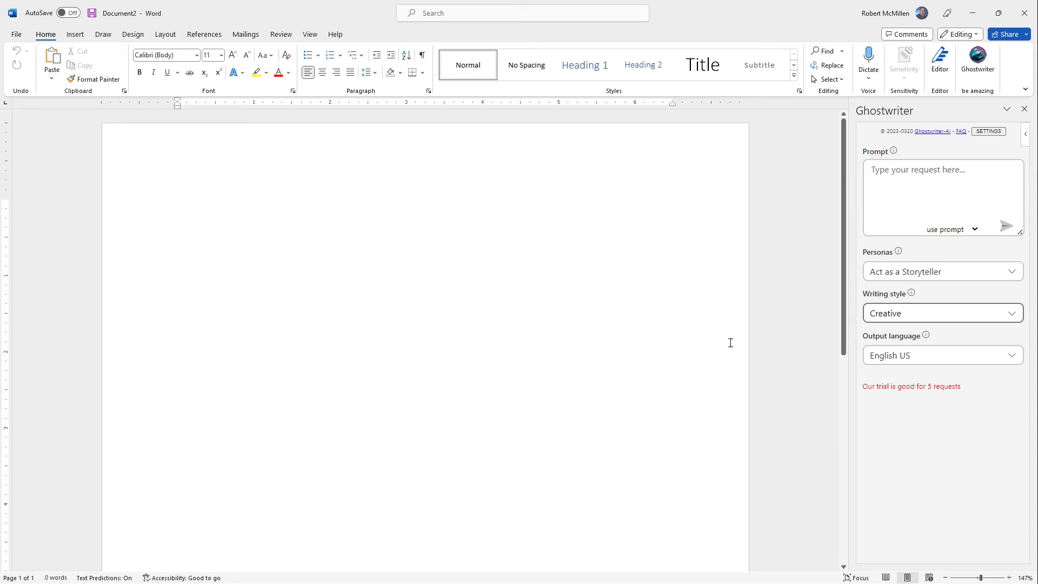
{"action": "left_click", "coordinate": [914, 272]}
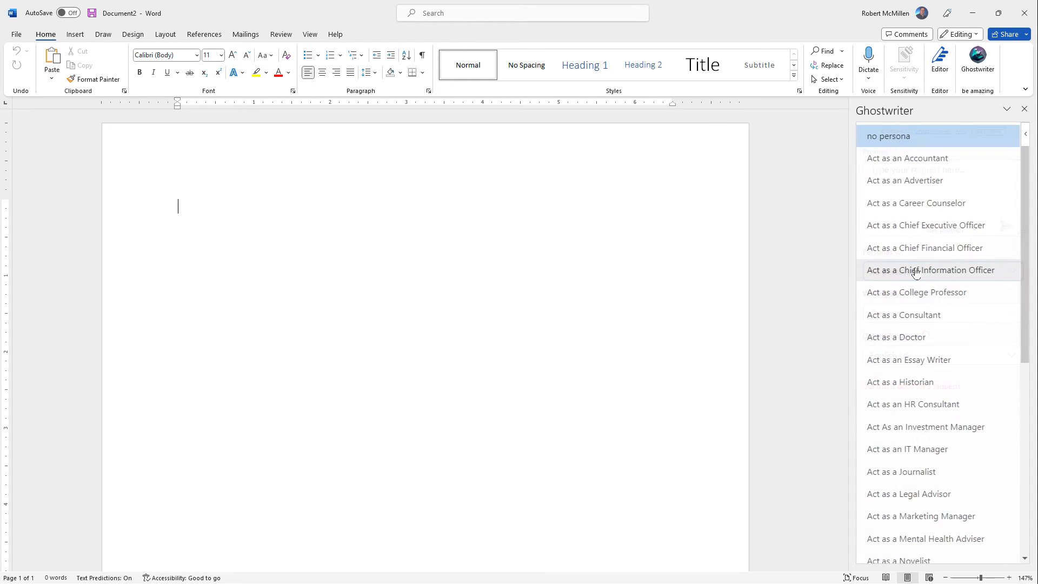
{"action": "left_click", "coordinate": [917, 237]}
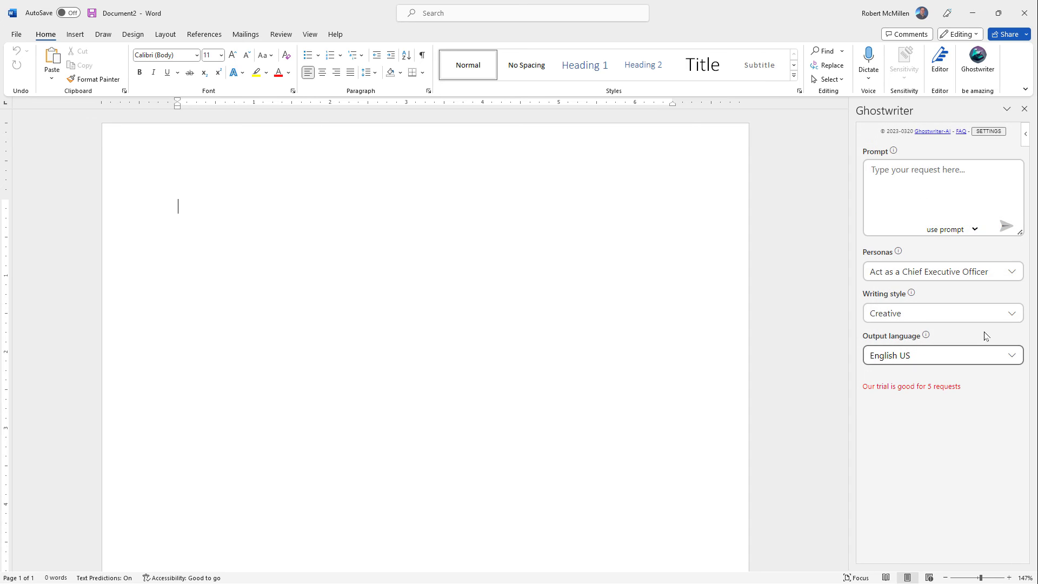
- Choose the Analytical writing style and paste the accountant-dismissal letter prompt
{"action": "left_click", "coordinate": [955, 313]}
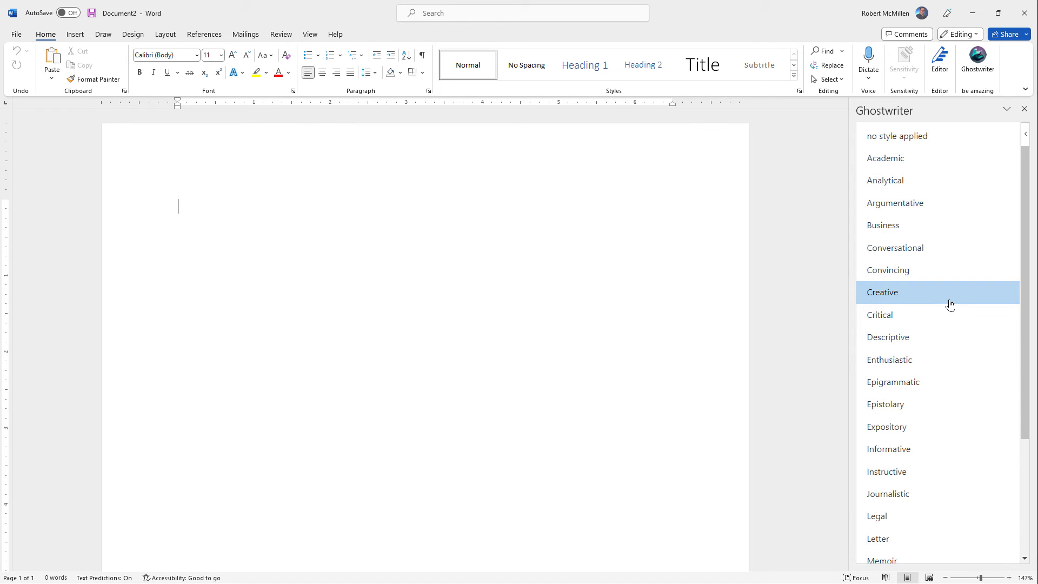
{"action": "left_click", "coordinate": [914, 184]}
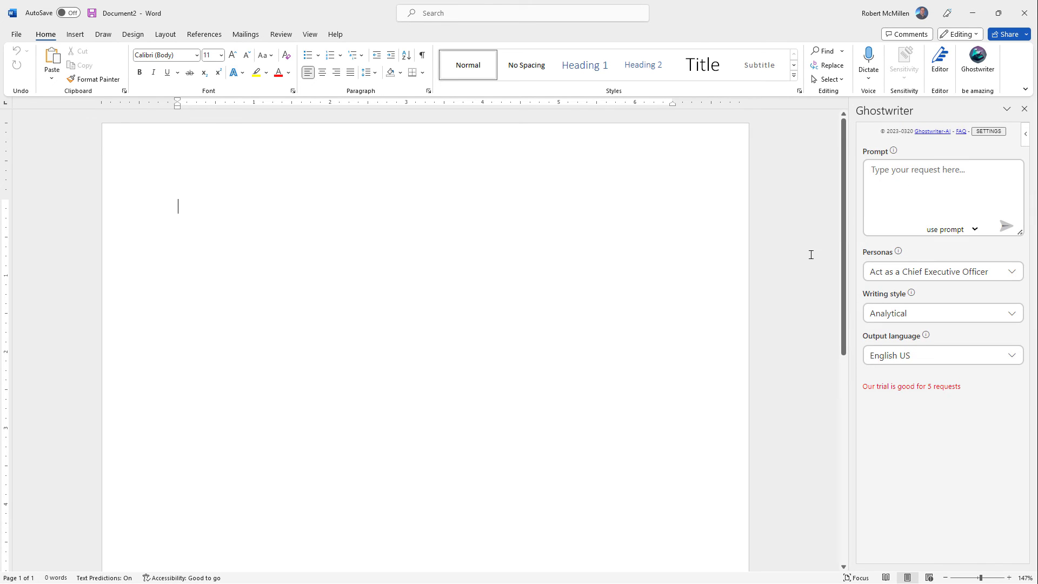
{"action": "left_click", "coordinate": [889, 198]}
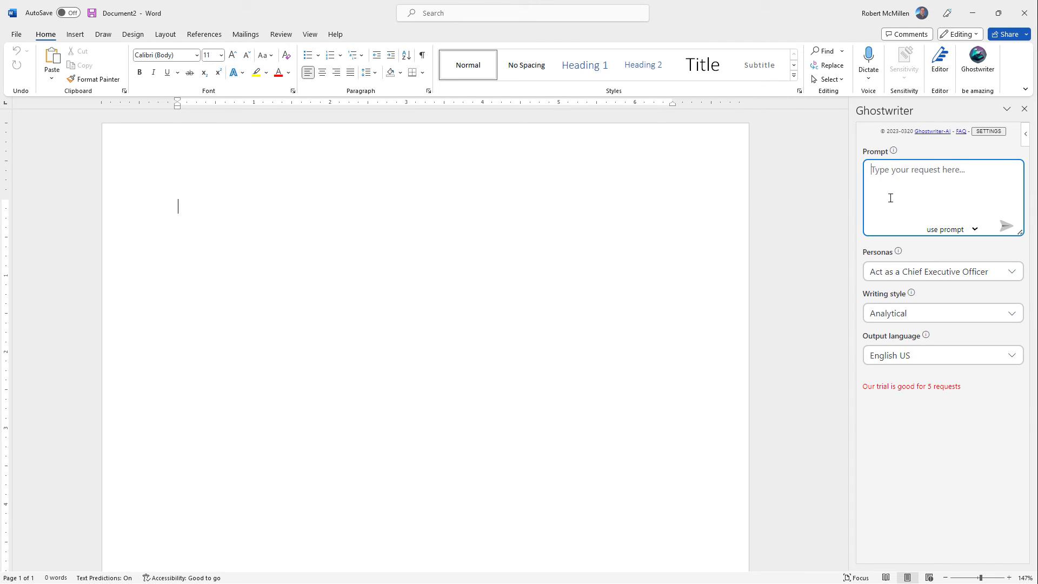
{"action": "type", "text": "Write a letter to my accountants to let them know I will no longer be needing their services."}
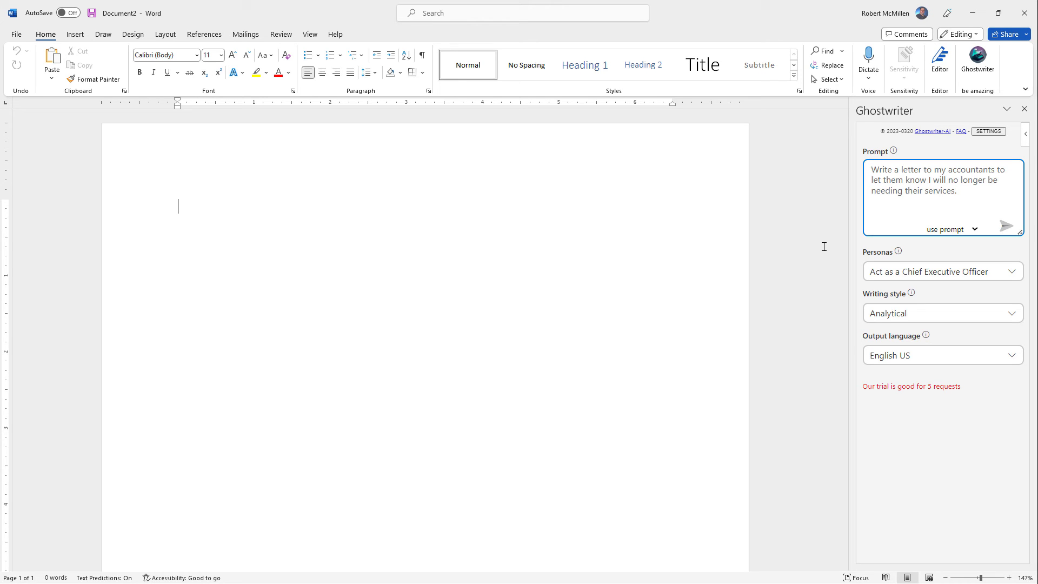
- Generate the 151-word letter dismissing the accountants and scroll through it
{"action": "left_click", "coordinate": [1007, 227]}
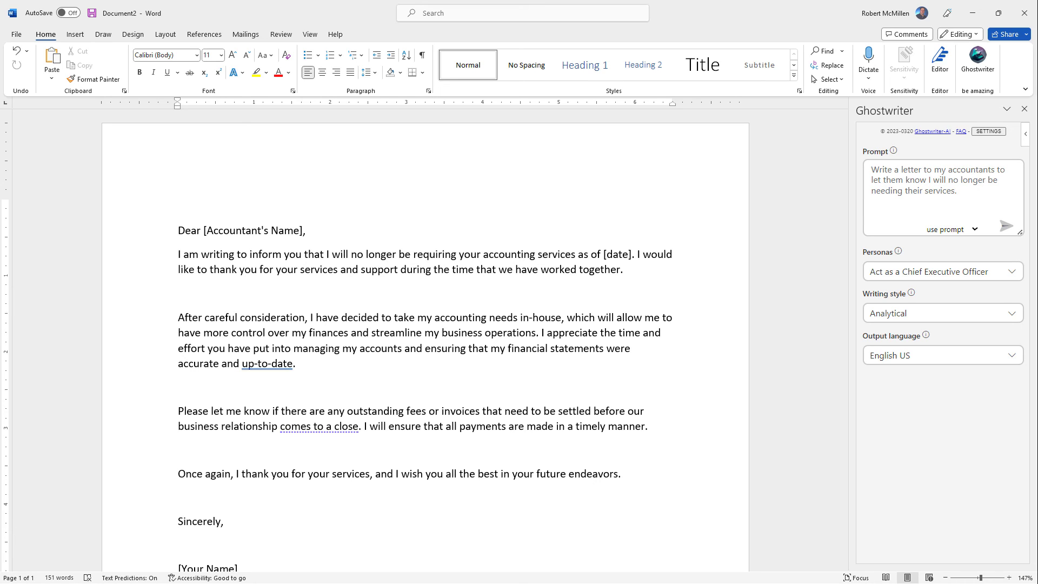
{"action": "double_click", "coordinate": [630, 253]}
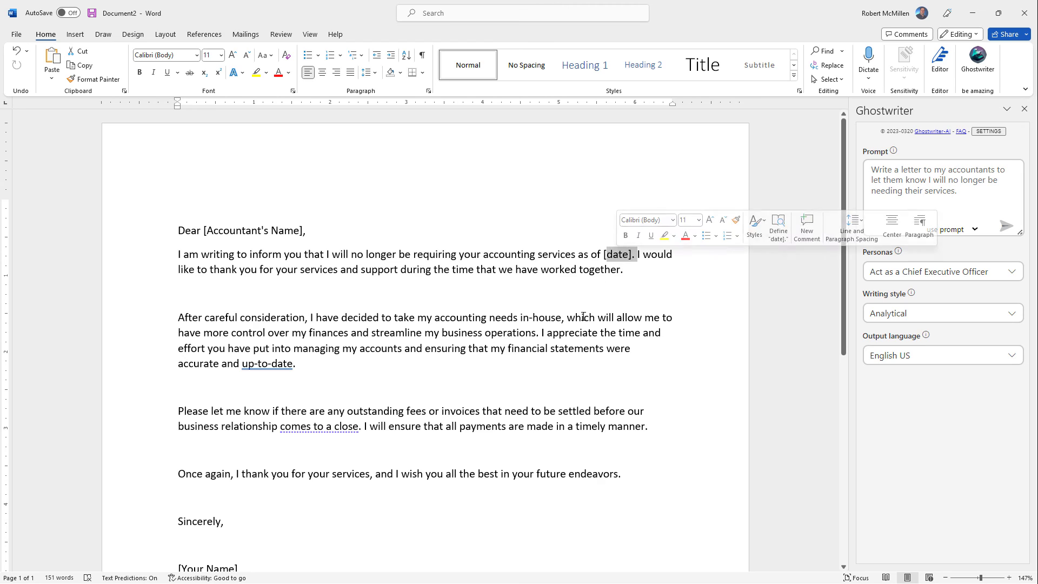
{"action": "left_click", "coordinate": [407, 357]}
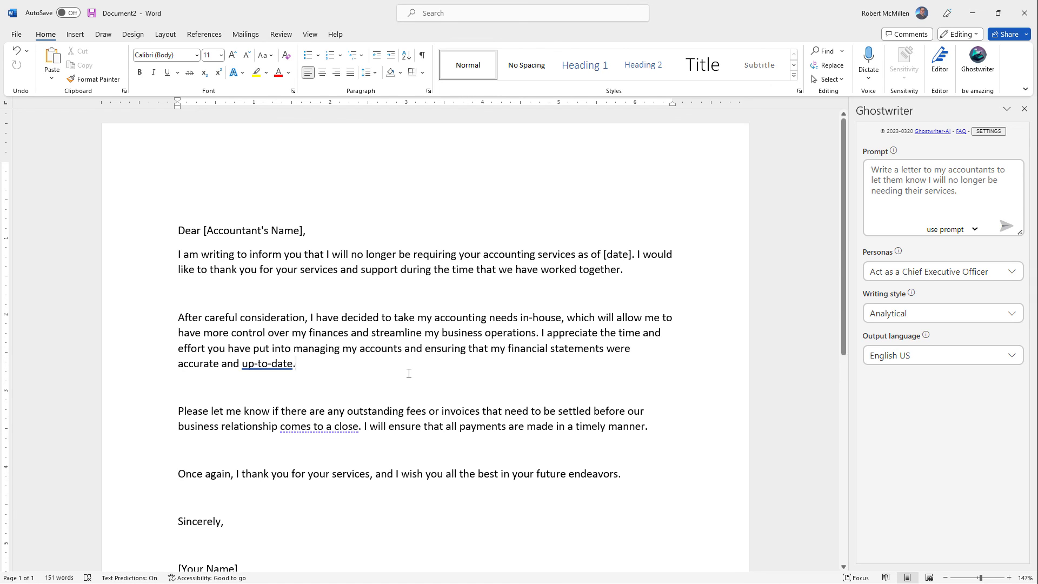
{"action": "scroll", "coordinate": [408, 371], "scroll_direction": "down", "scroll_amount": 3}
{"action": "scroll", "coordinate": [400, 379], "scroll_direction": "down", "scroll_amount": 2}
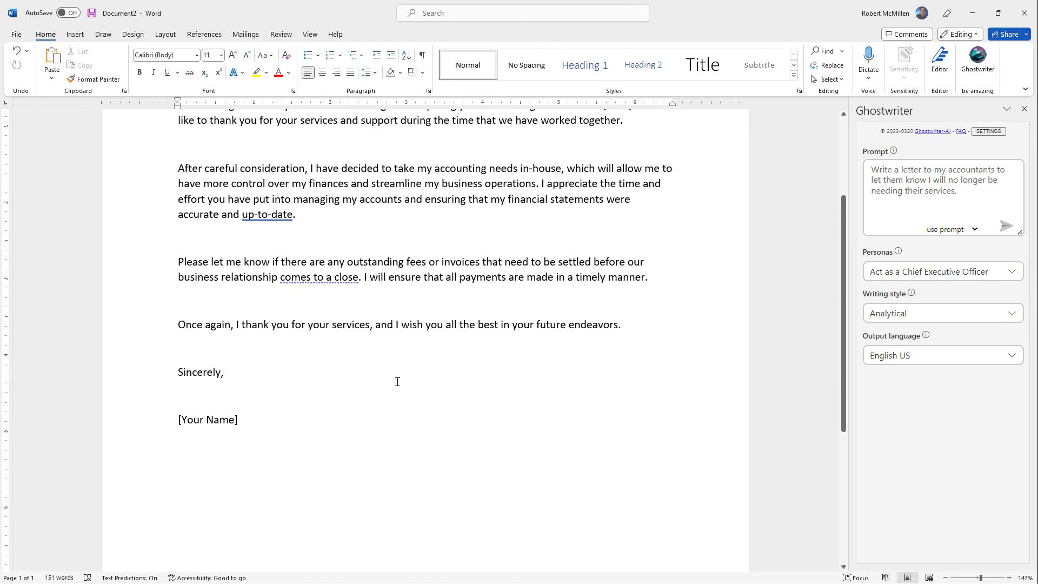
{"action": "scroll", "coordinate": [397, 382], "scroll_direction": "up", "scroll_amount": 3}
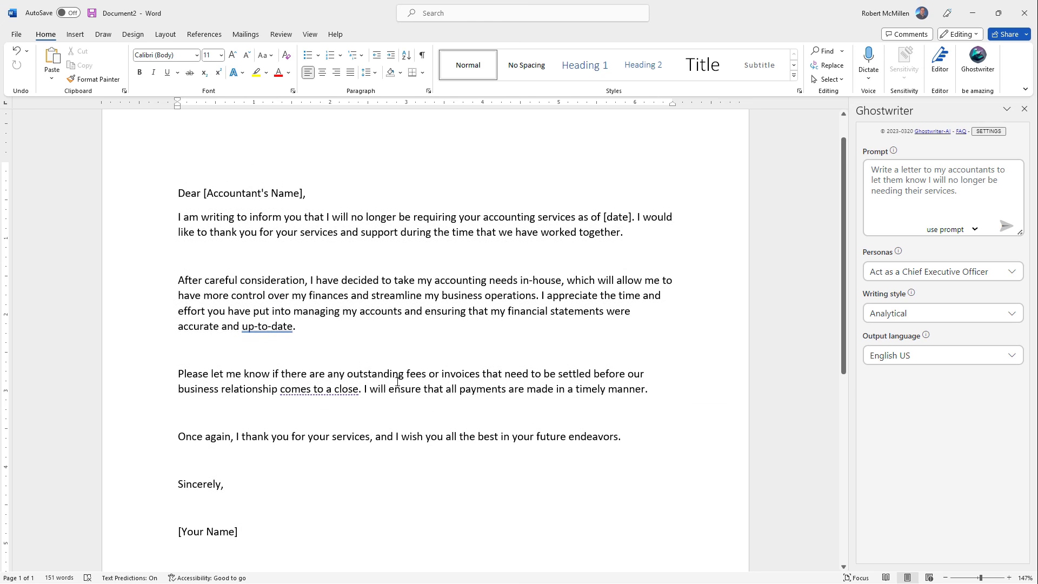